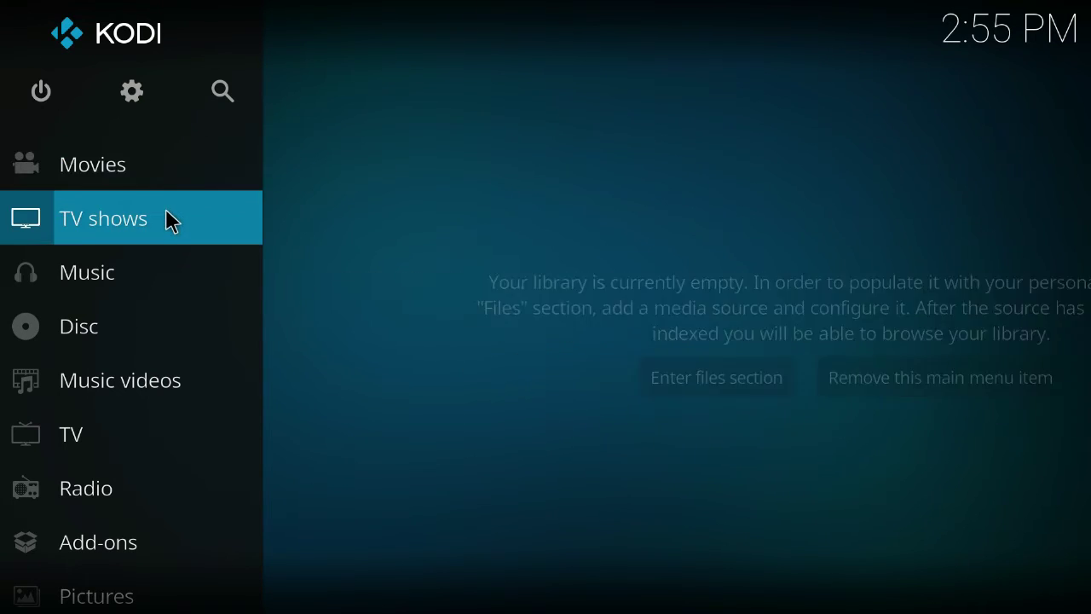
scroll(163, 267, down, 3)
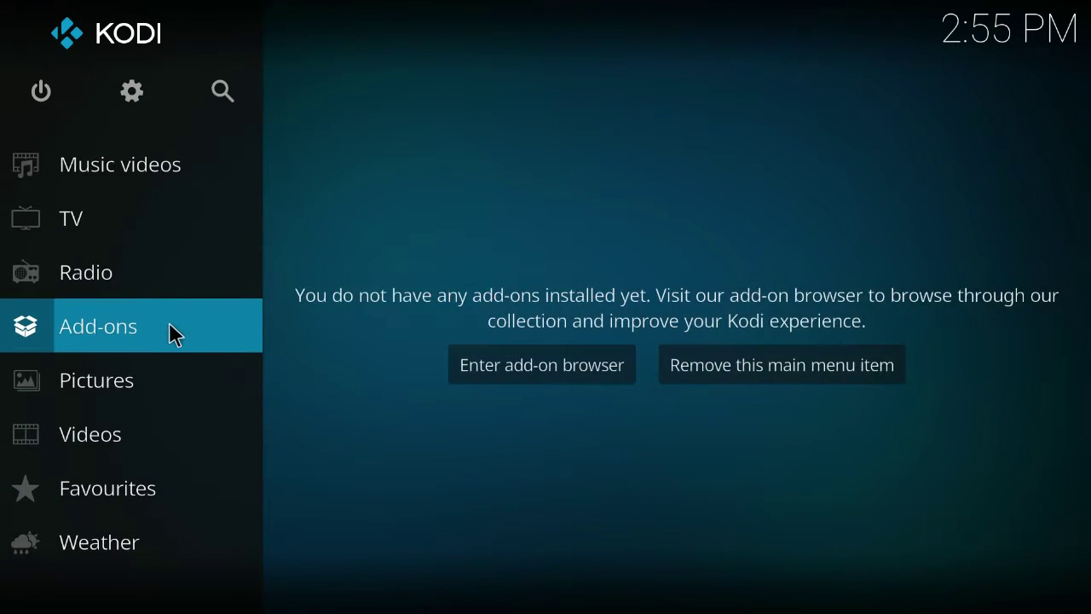
click(169, 323)
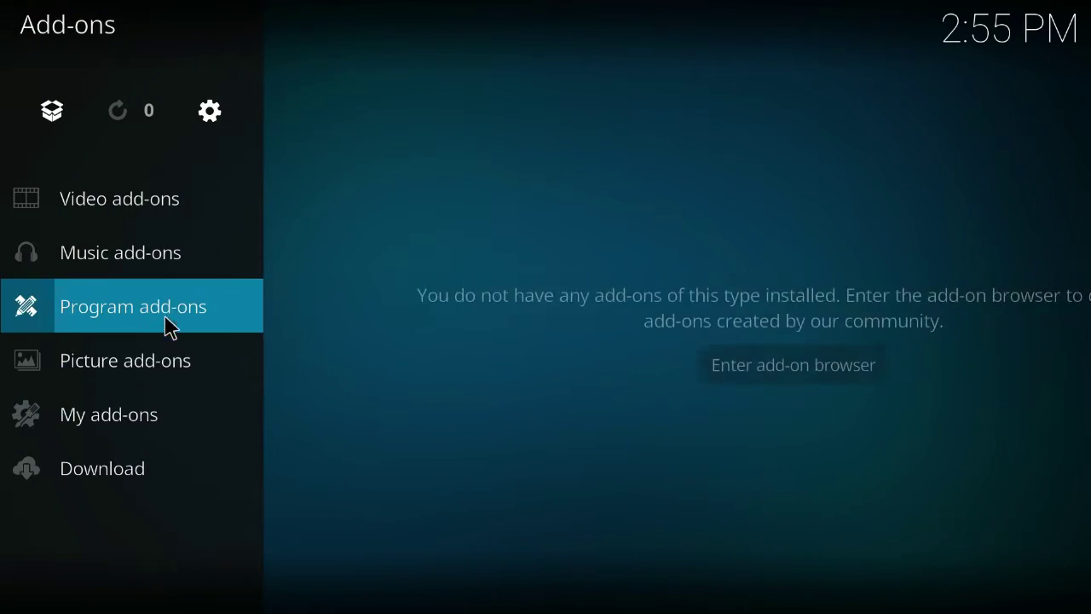
click(95, 175)
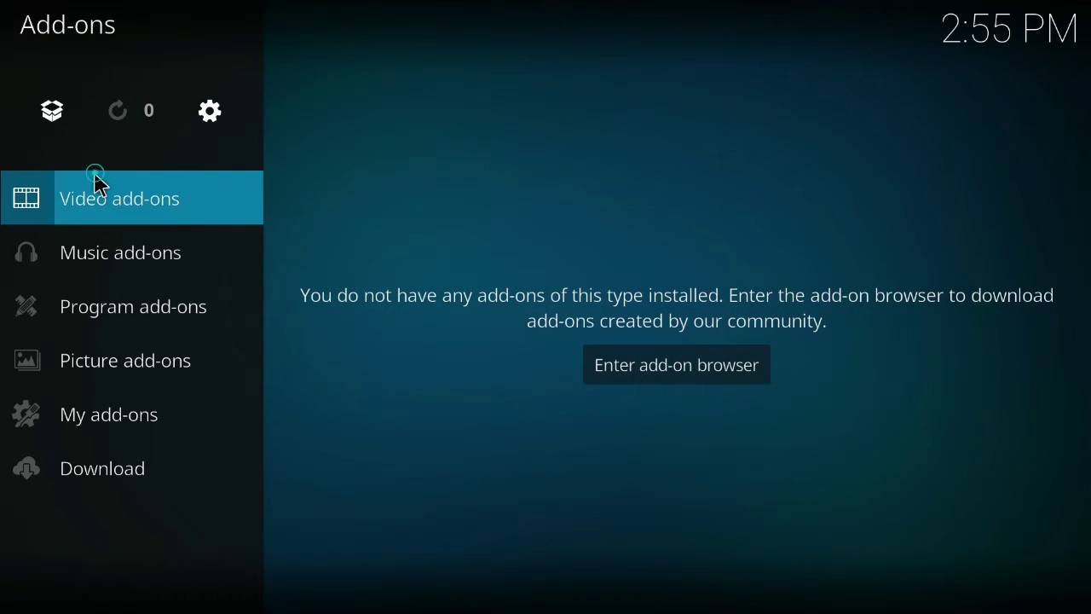
right_click(418, 121)
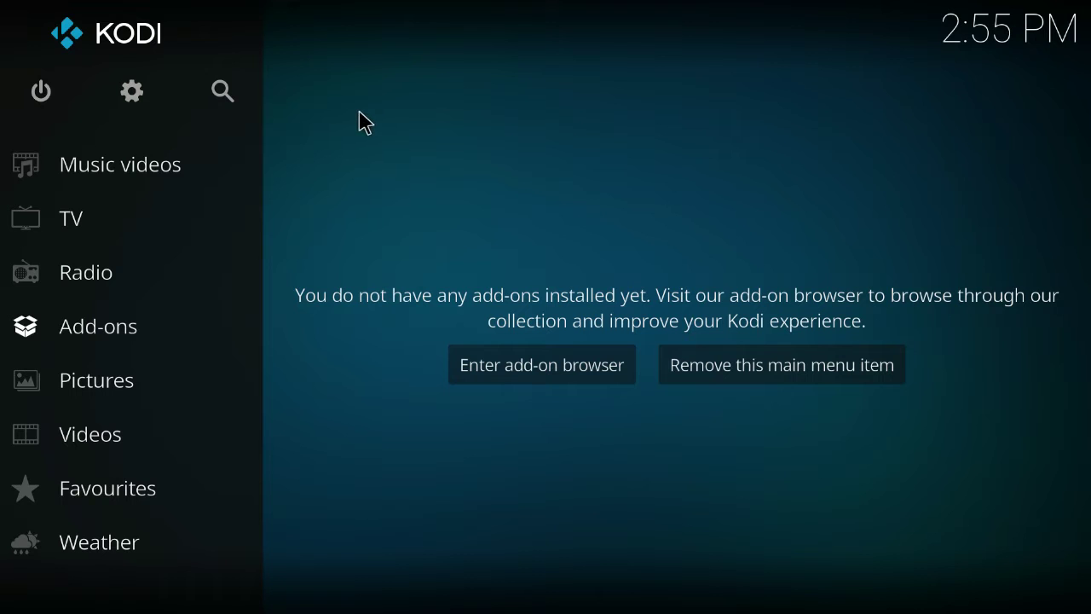
click(146, 99)
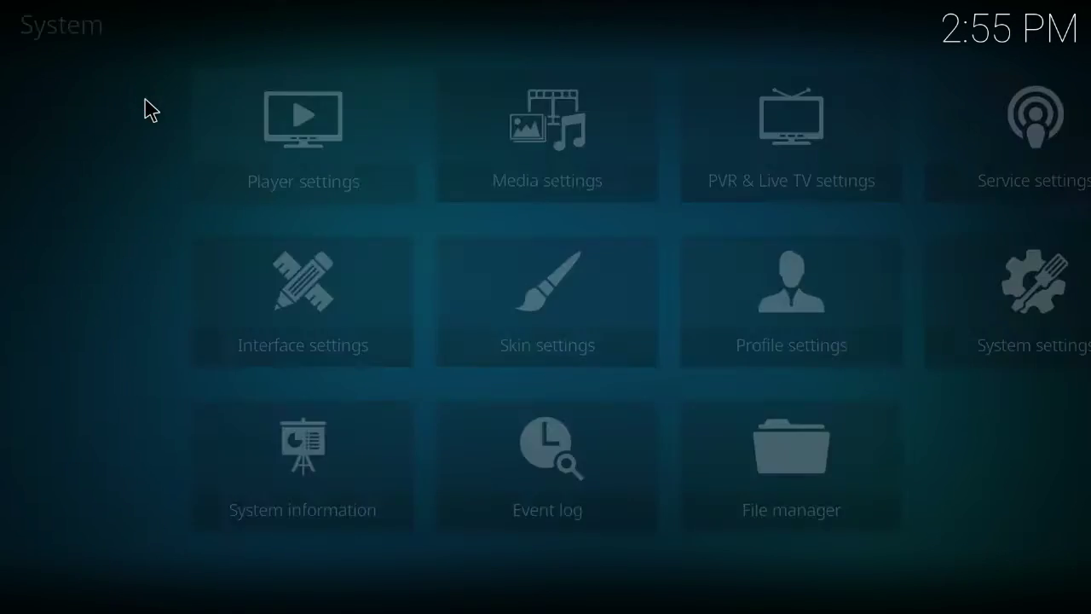
click(722, 458)
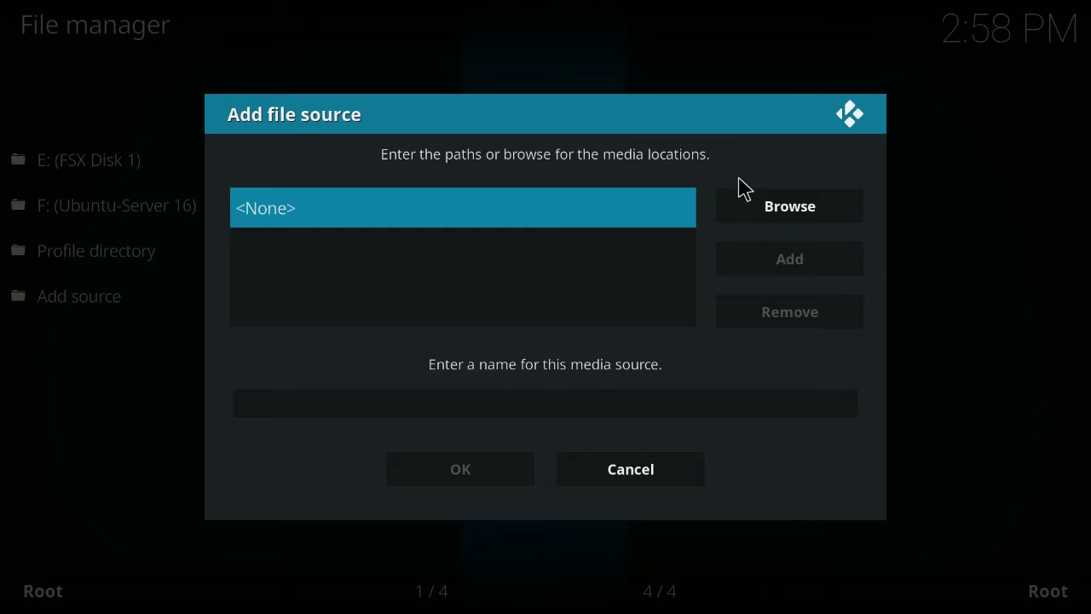
click(481, 220)
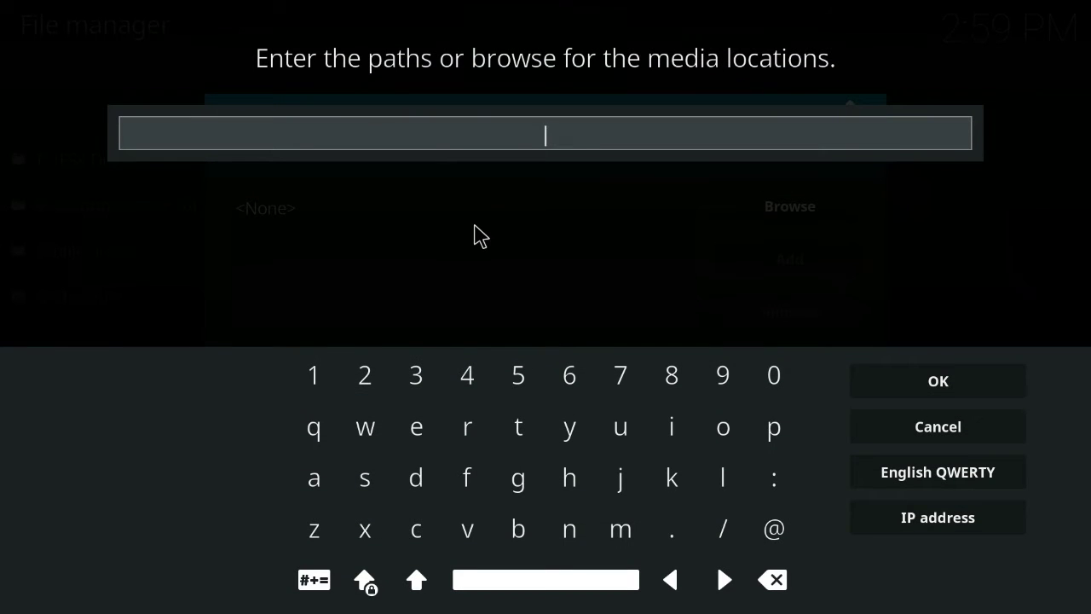
text(http://toptutorials.co.uk/kodi)
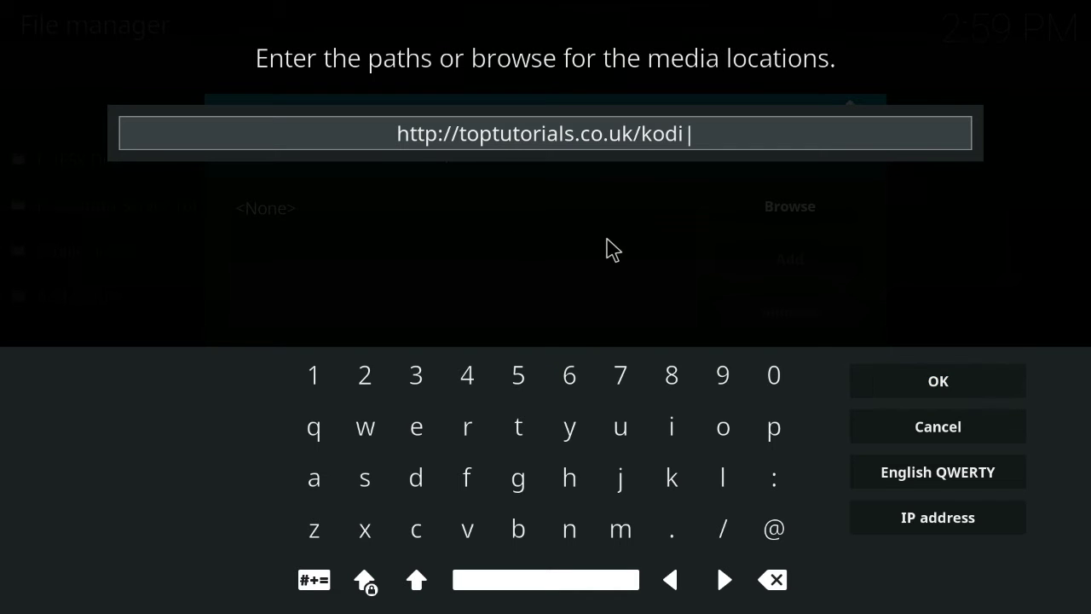
click(931, 388)
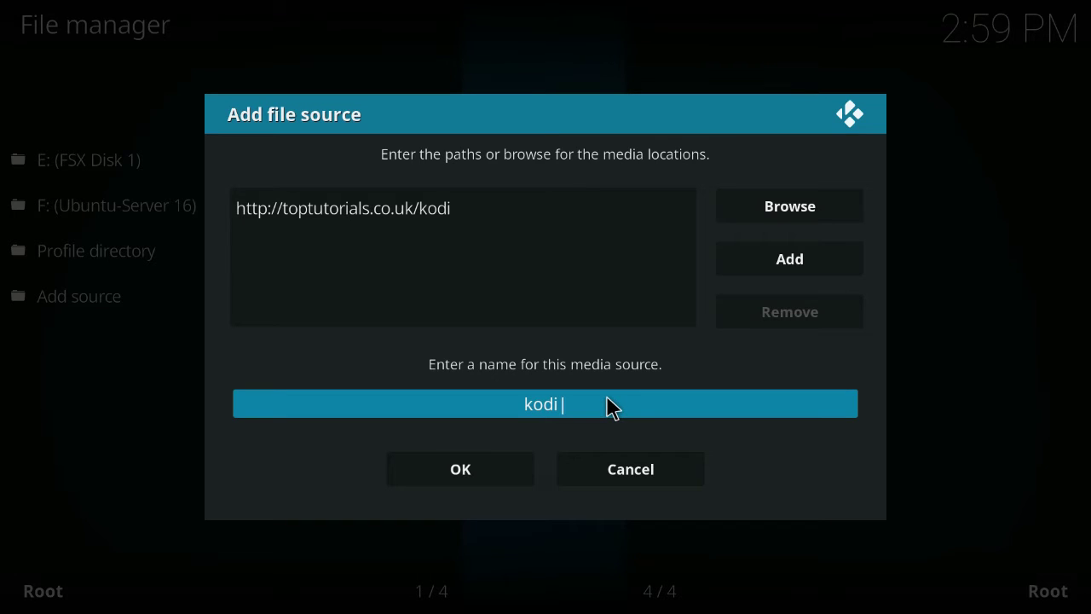
click(450, 460)
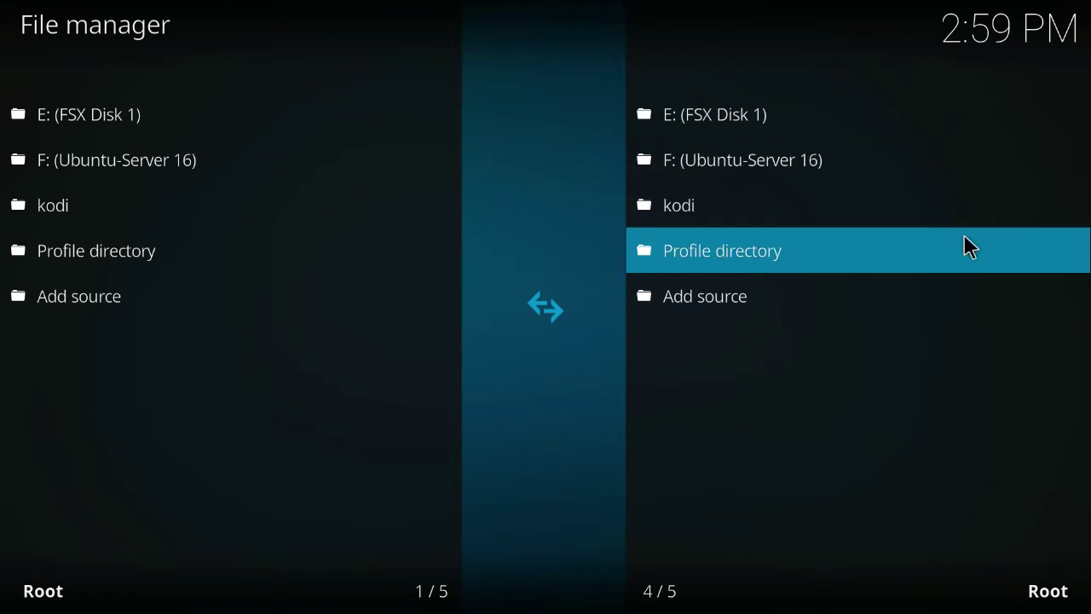
Go back to Home and choose Install from zip file in the Add-on browser, bringing up the unknown-sources notice
right_click(777, 396)
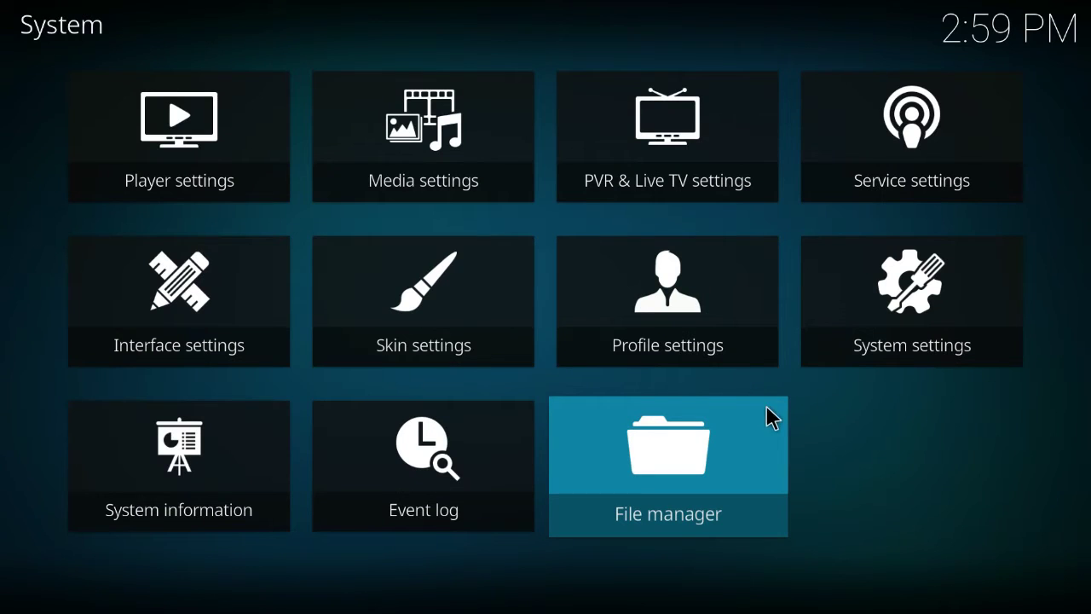
right_click(789, 422)
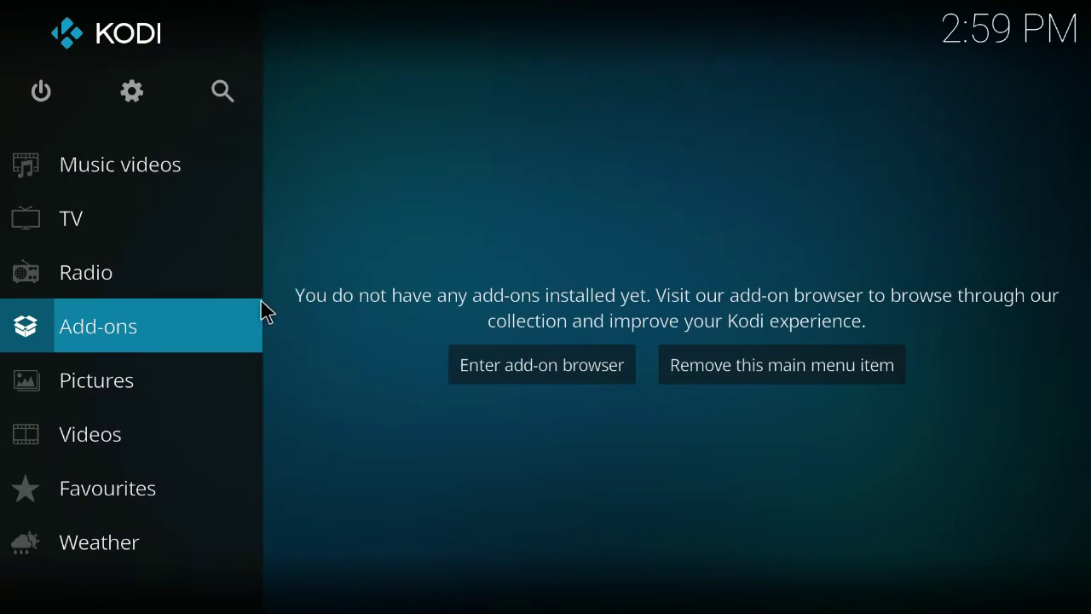
click(173, 336)
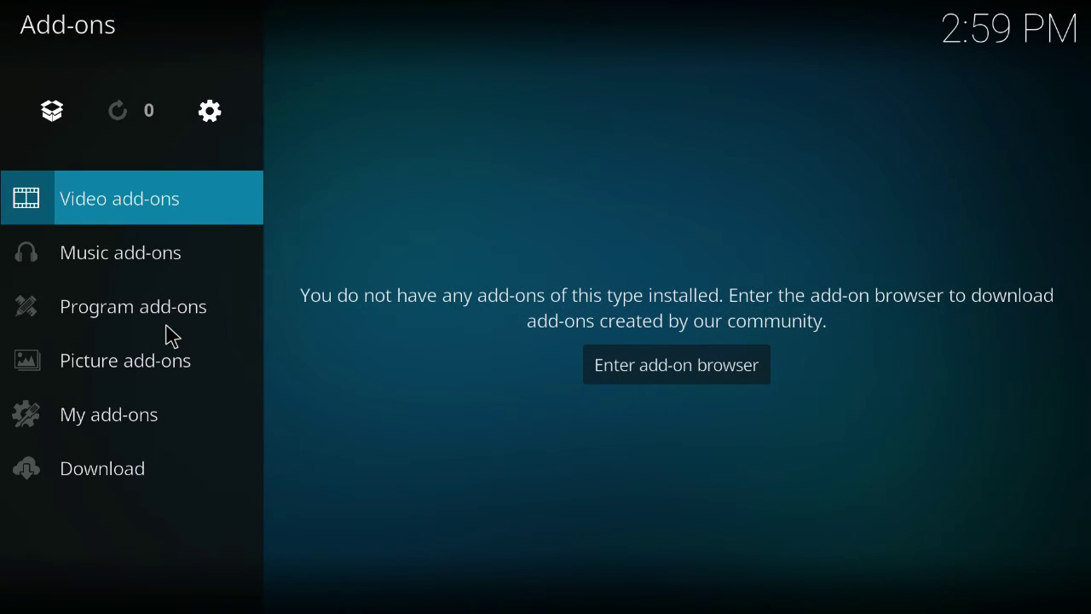
click(53, 118)
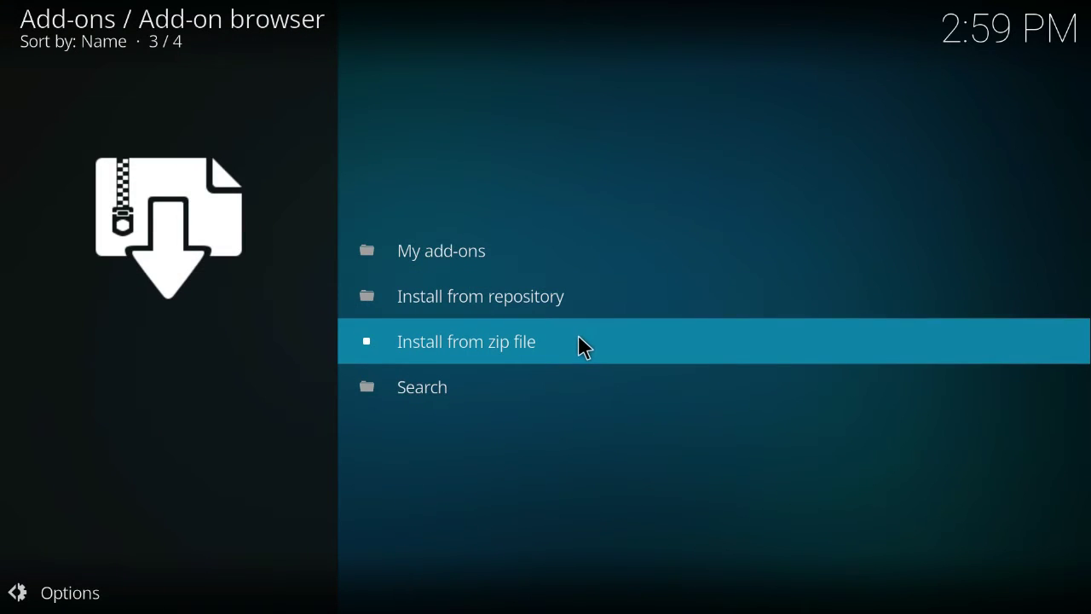
click(578, 334)
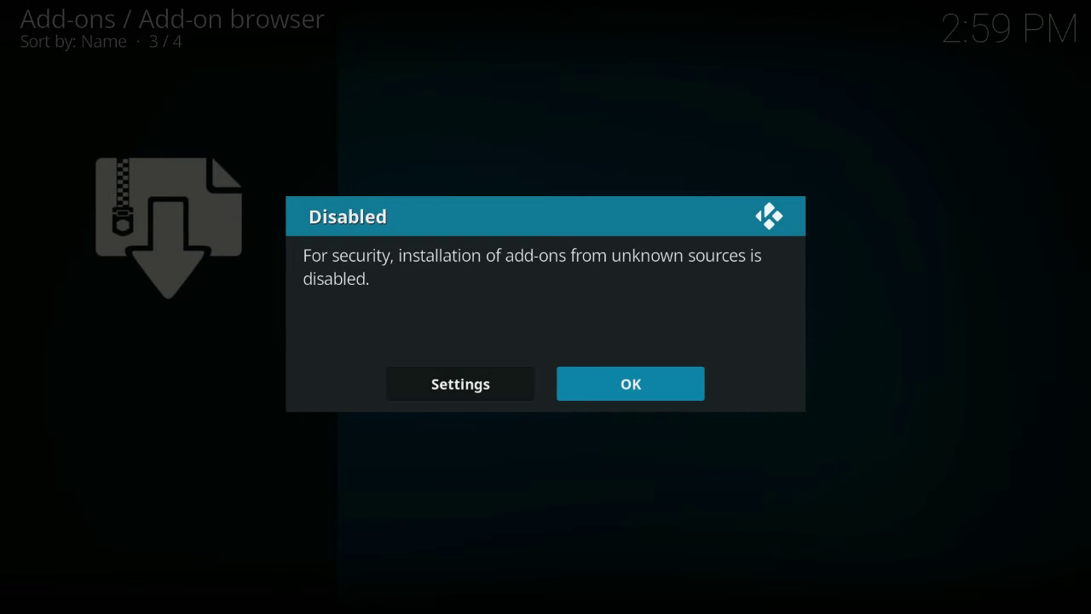
Switch on Unknown sources in the add-on settings and confirm the warning with Yes
click(426, 384)
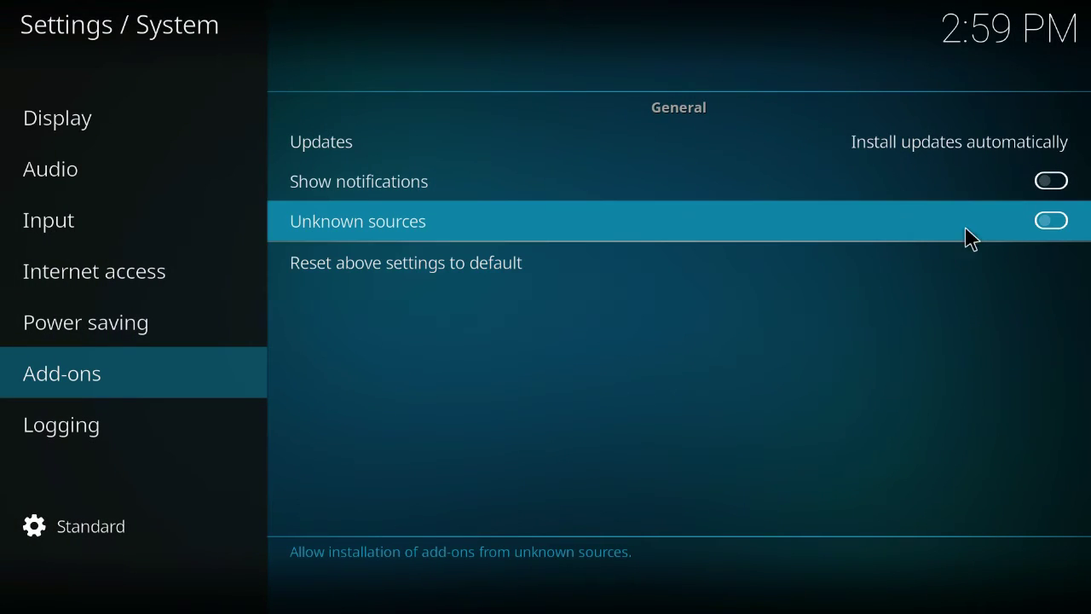
click(1053, 222)
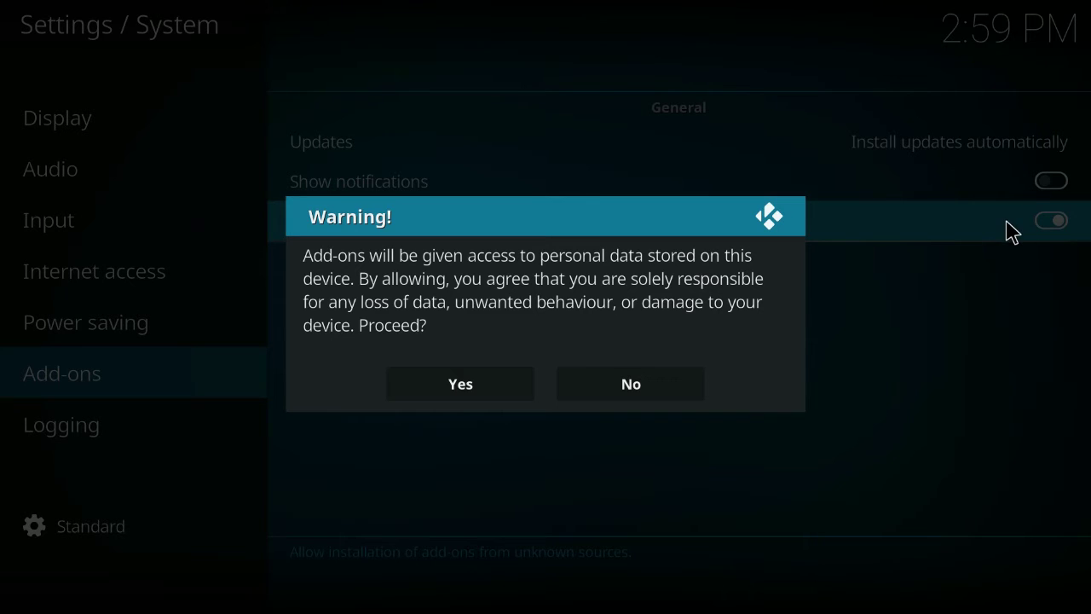
click(454, 401)
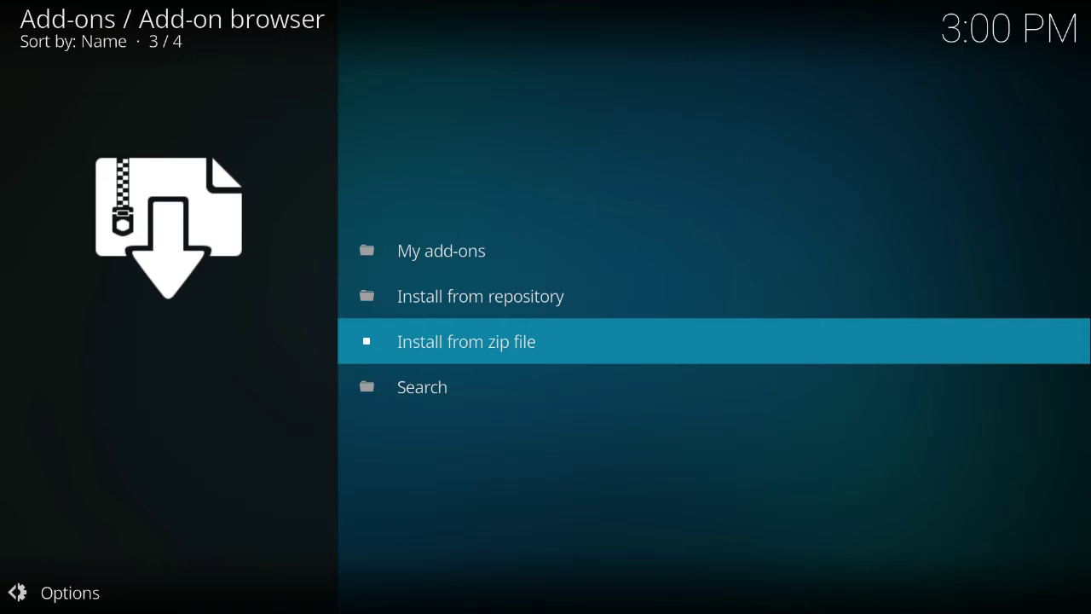
Install repository.echo1.04.zip from the repos folder of the kodi source
click(528, 356)
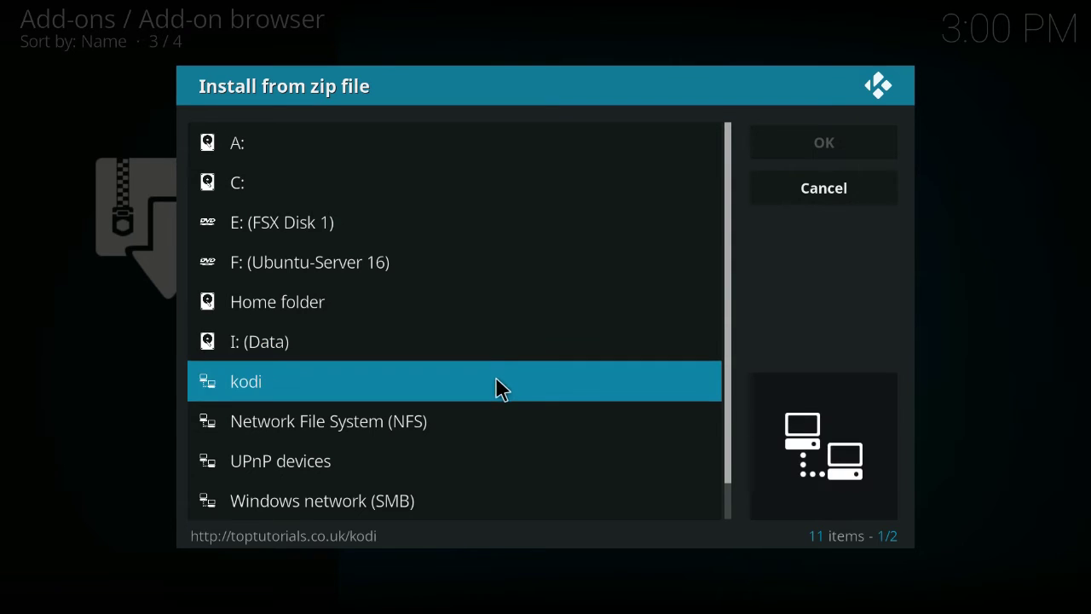
click(495, 375)
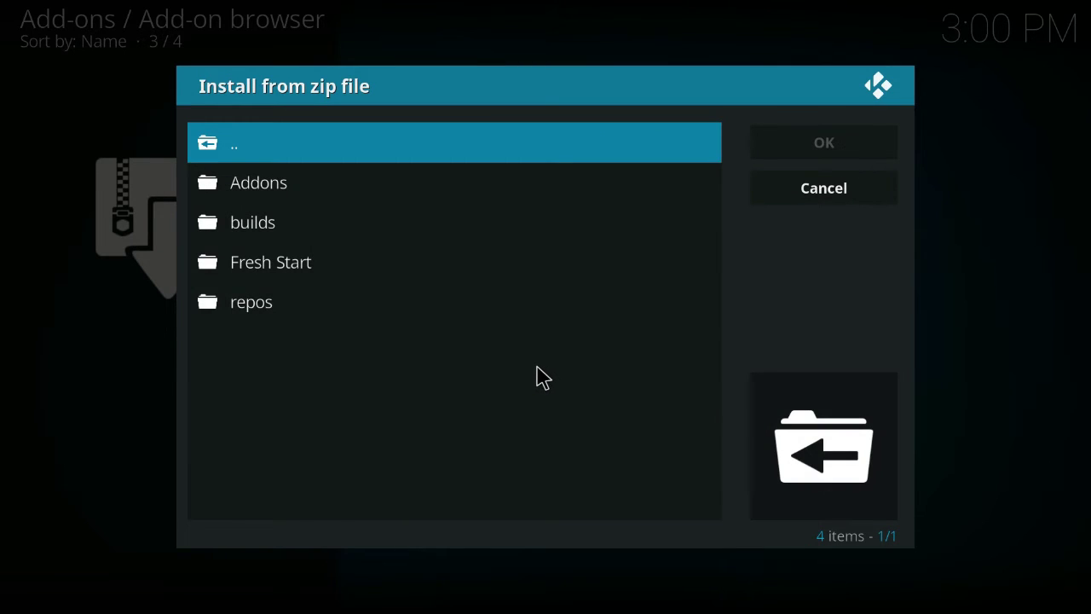
click(475, 227)
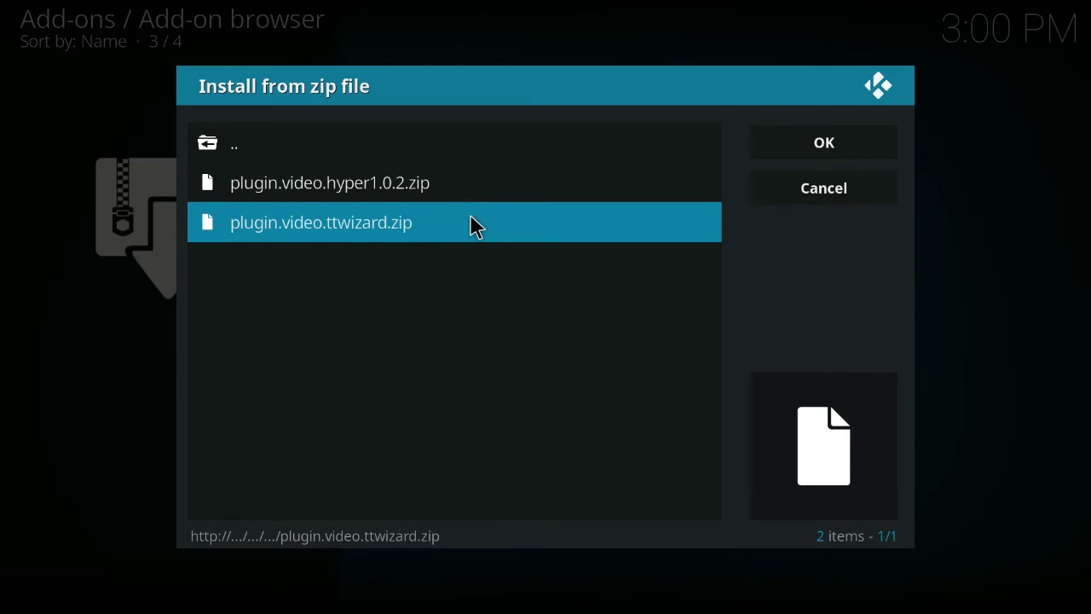
click(377, 151)
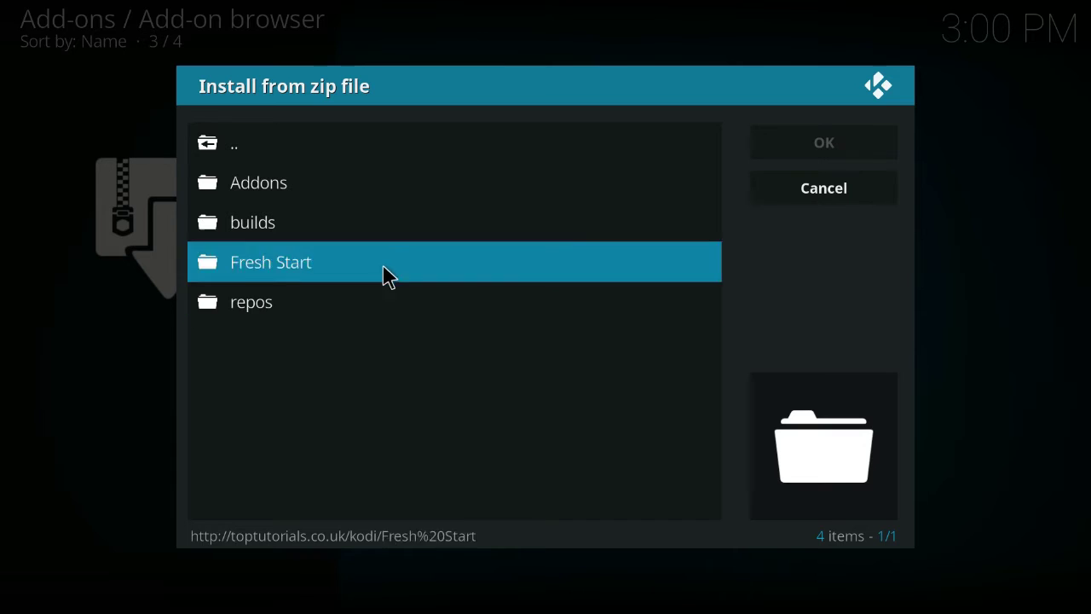
click(355, 305)
scroll(570, 340, down, 3)
scroll(572, 343, down, 9)
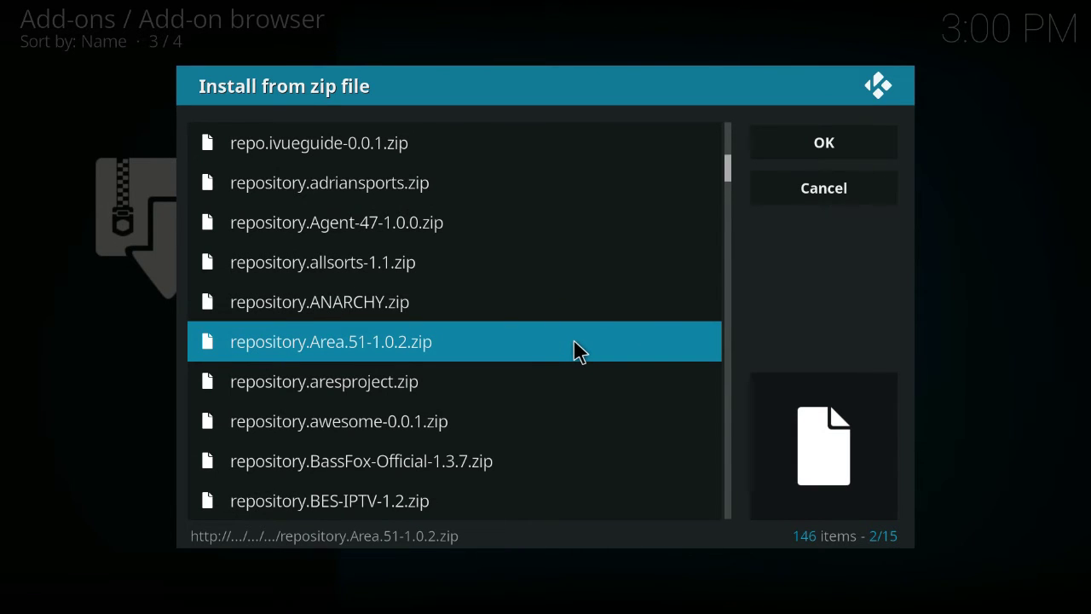
scroll(576, 350, down, 11)
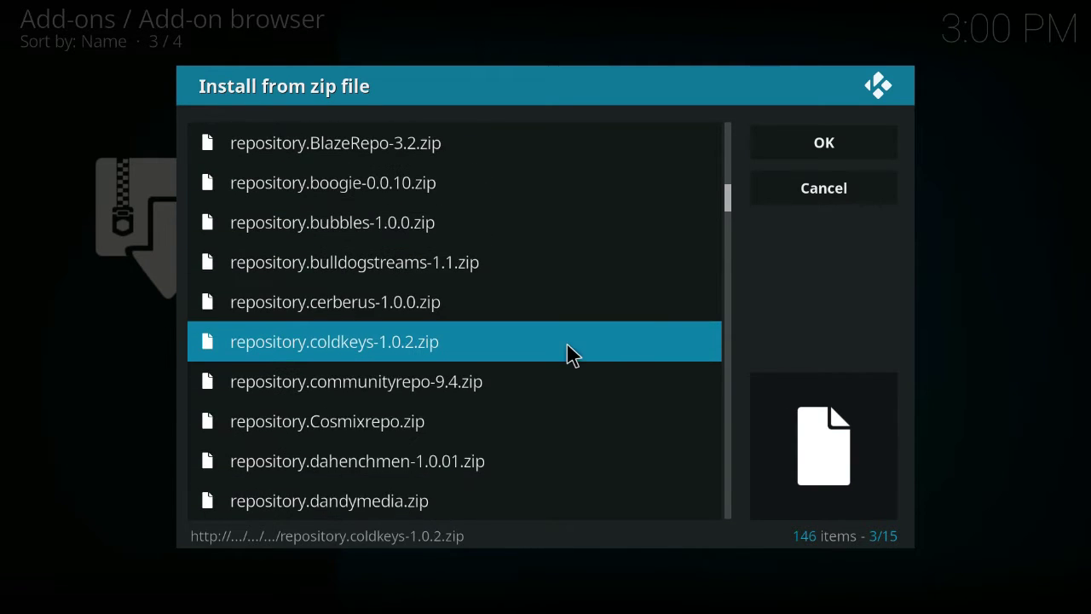
scroll(571, 355, down, 11)
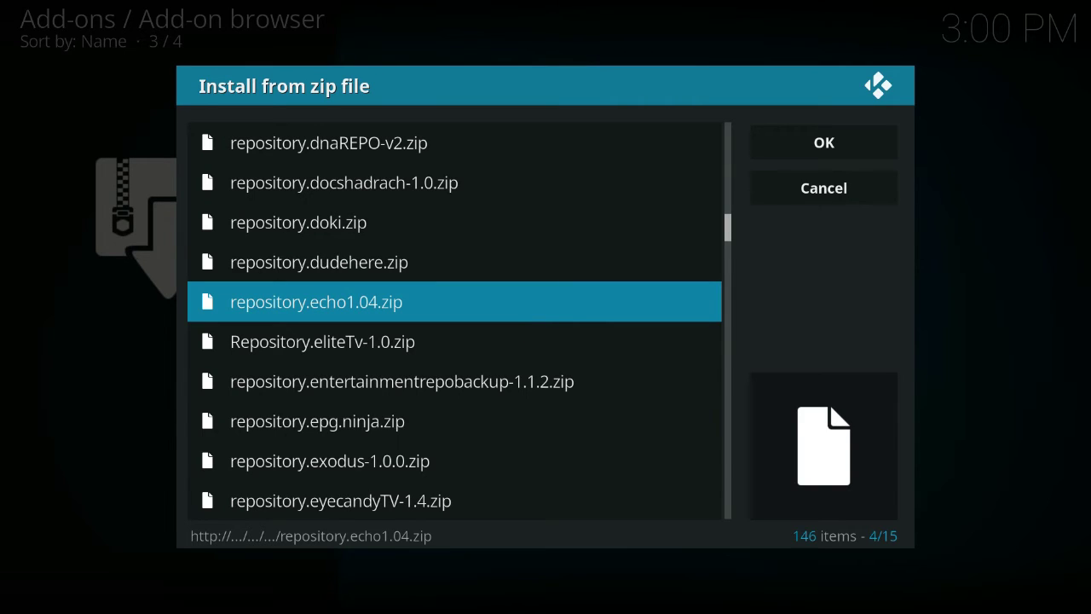
click(461, 302)
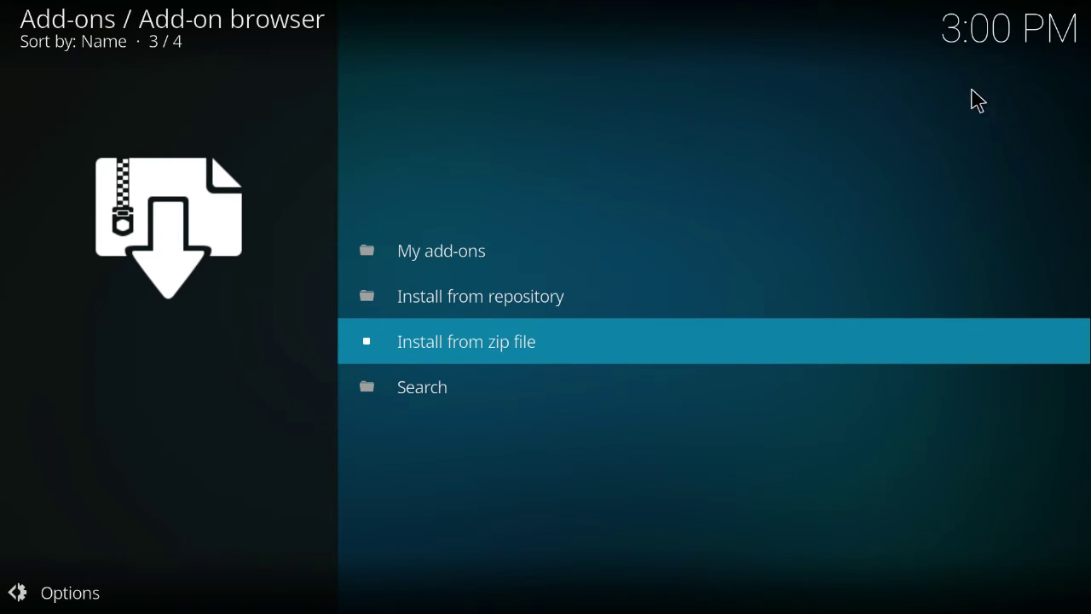
Install ECHO Wizard 1.94 from ECHO Repository's Program add-ons via Install from repository
click(560, 307)
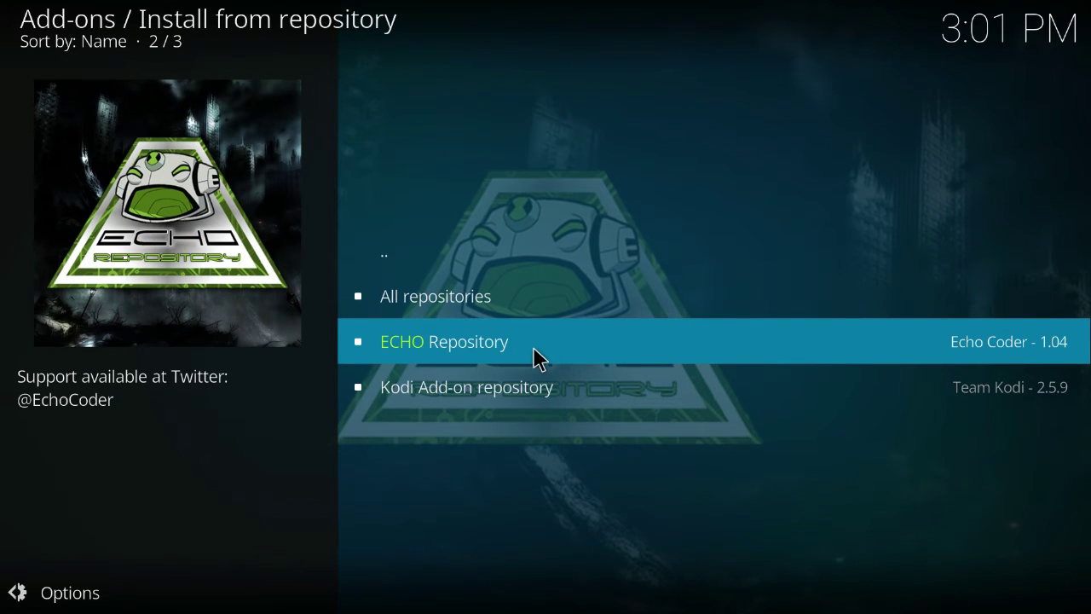
click(537, 356)
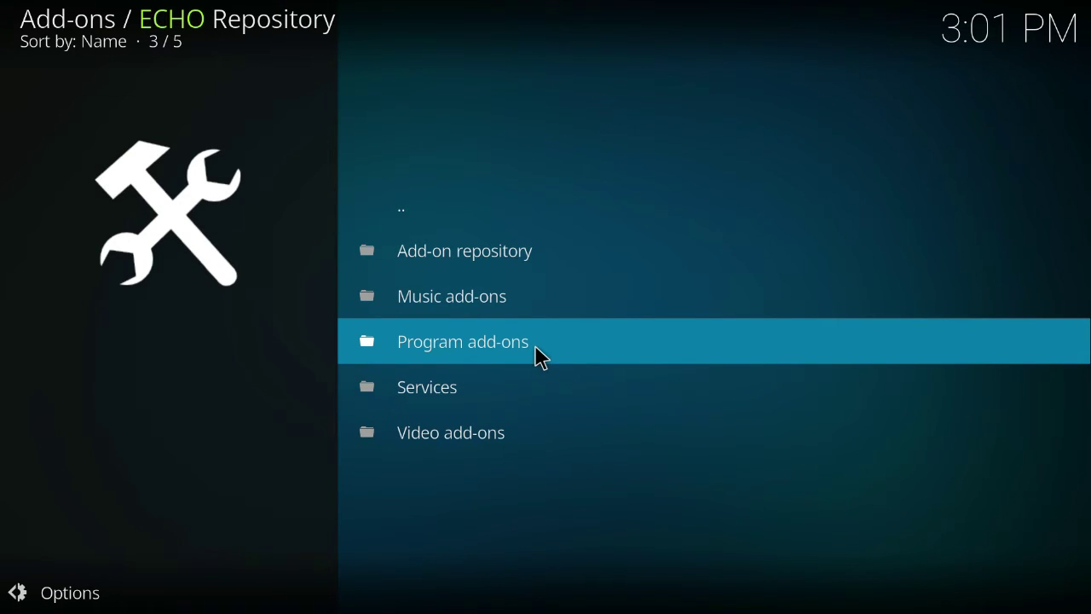
click(541, 356)
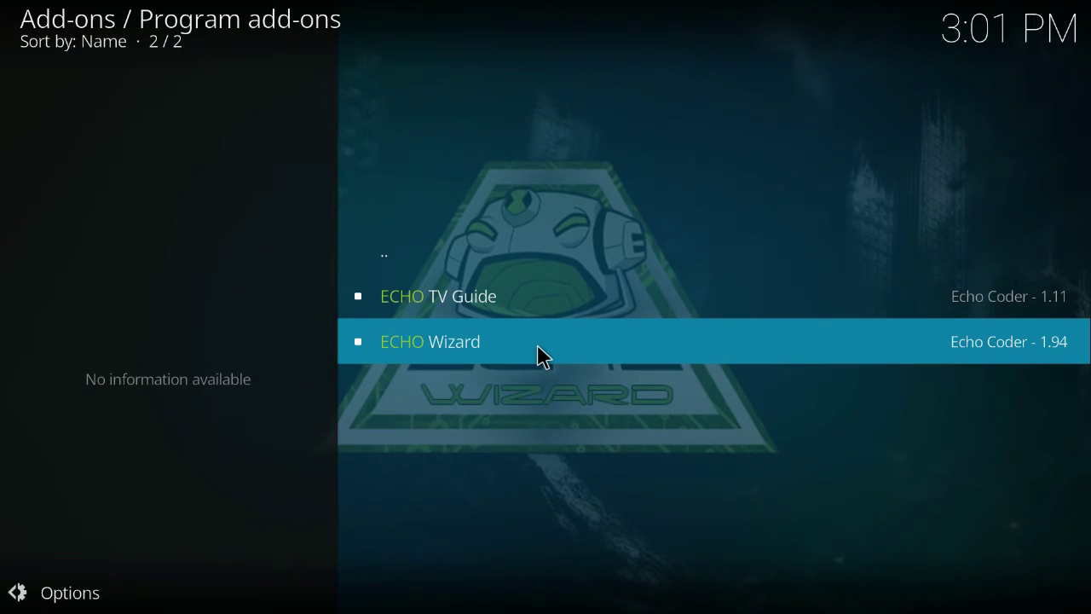
click(540, 356)
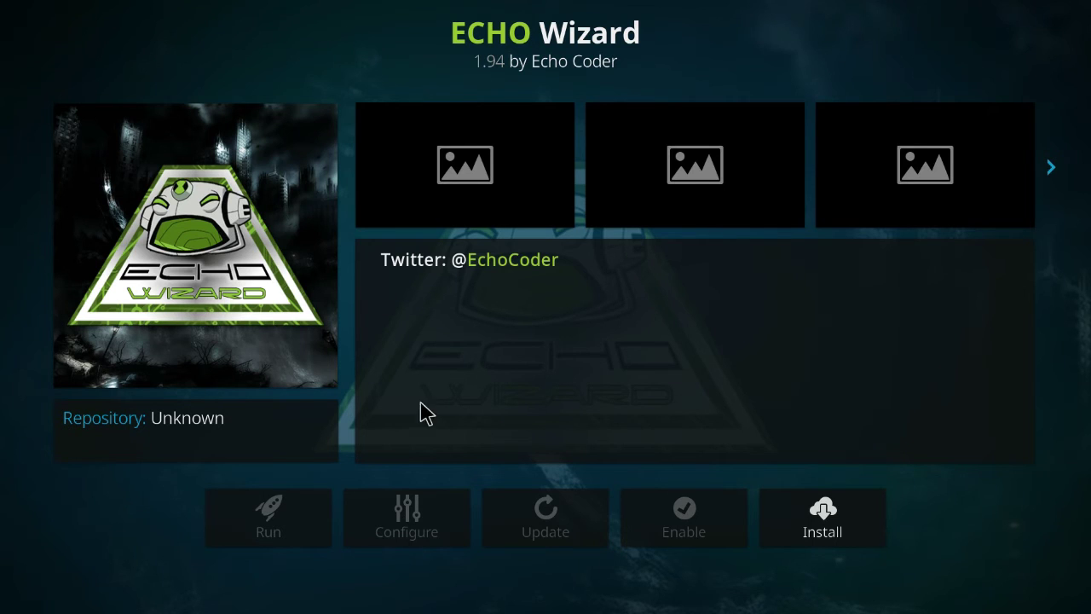
click(839, 544)
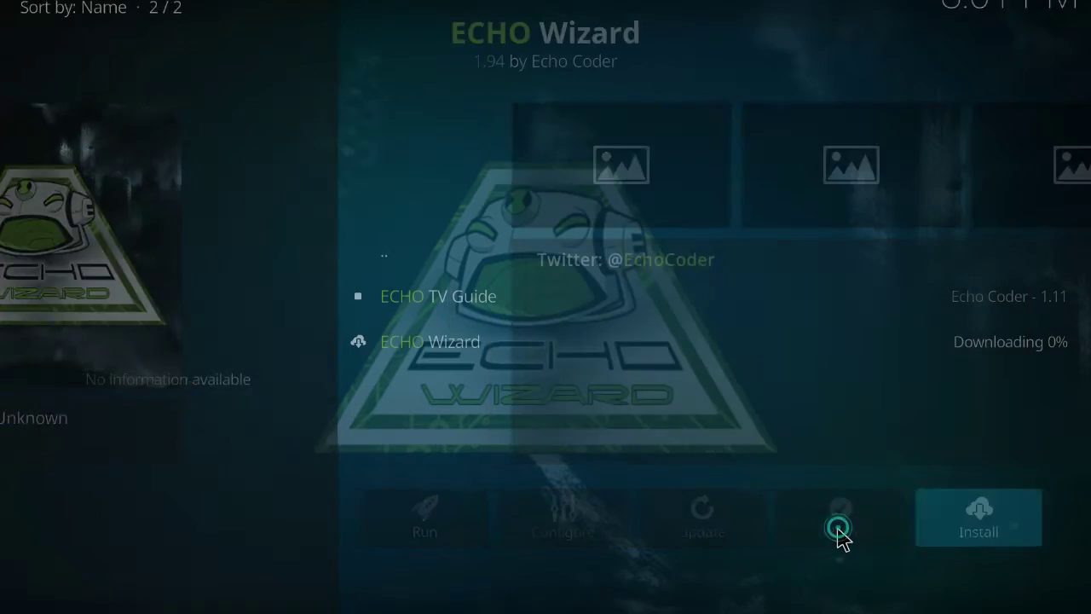